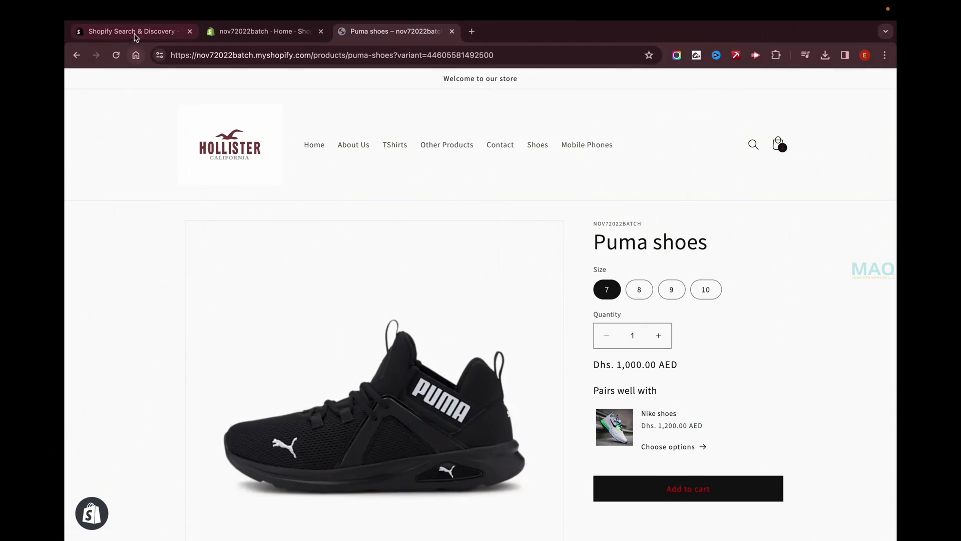
View the Shopify Search & Discovery app listing, then switch to the Puma shoes product page
{"action": "left_click", "coordinate": [135, 37]}
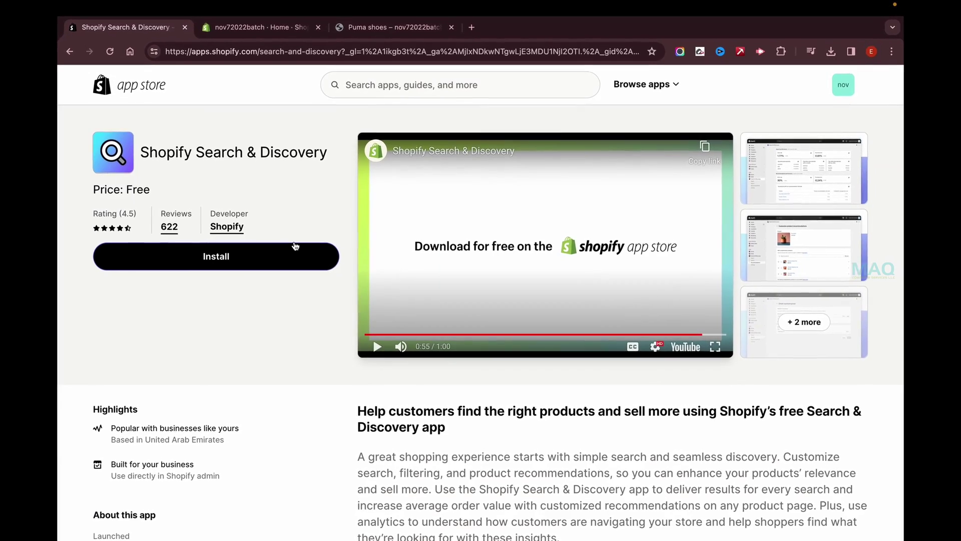
{"action": "left_click_drag", "start_coordinate": [124, 146], "coordinate": [314, 149]}
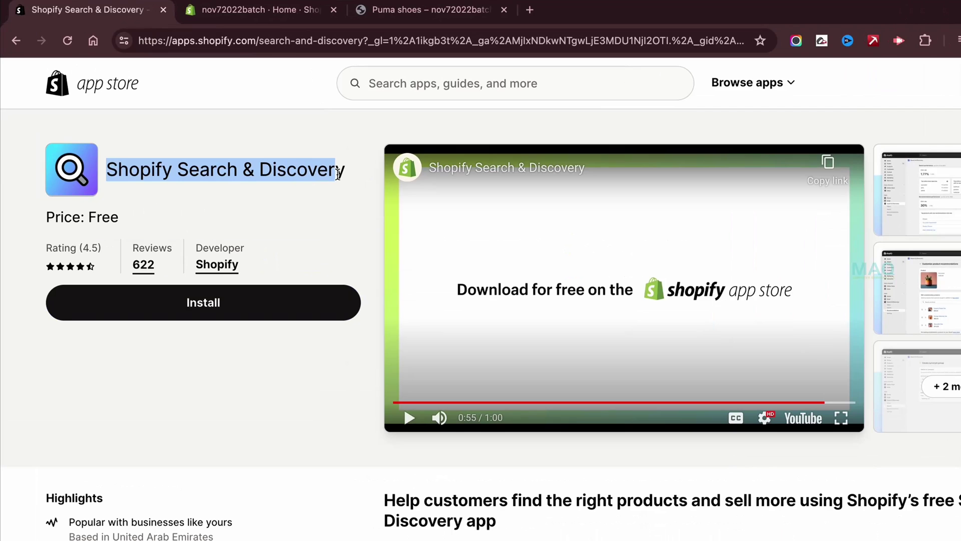
{"action": "left_click", "coordinate": [338, 173]}
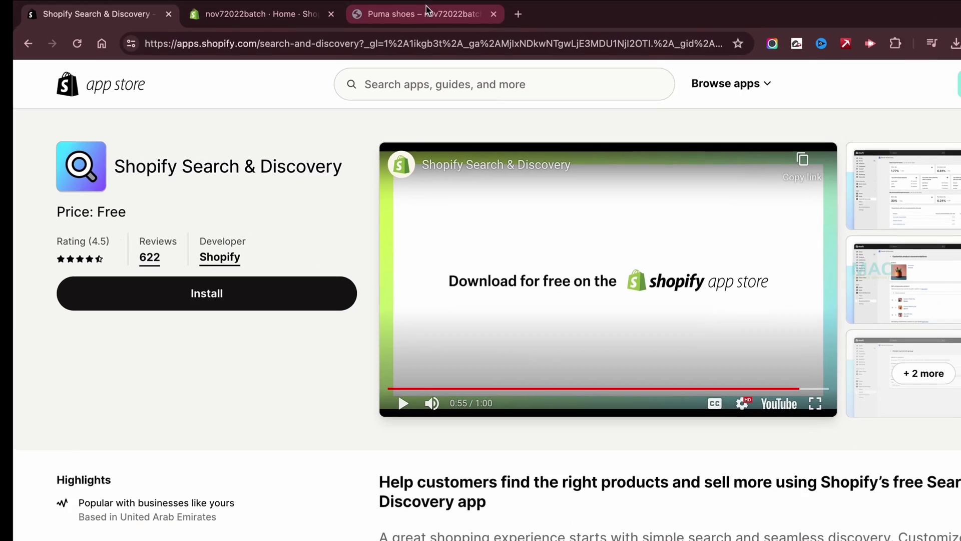
{"action": "left_click", "coordinate": [431, 9]}
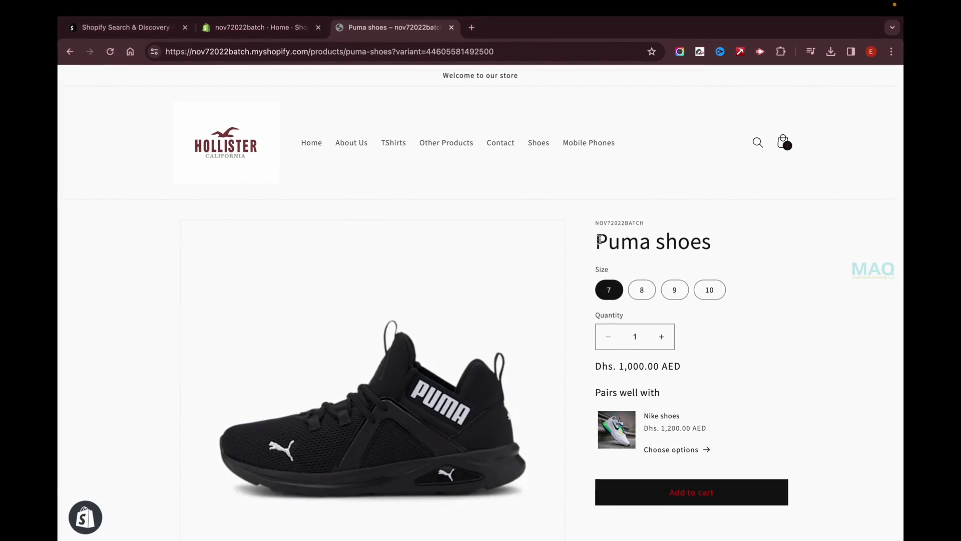
{"action": "left_click_drag", "start_coordinate": [513, 108], "coordinate": [716, 111]}
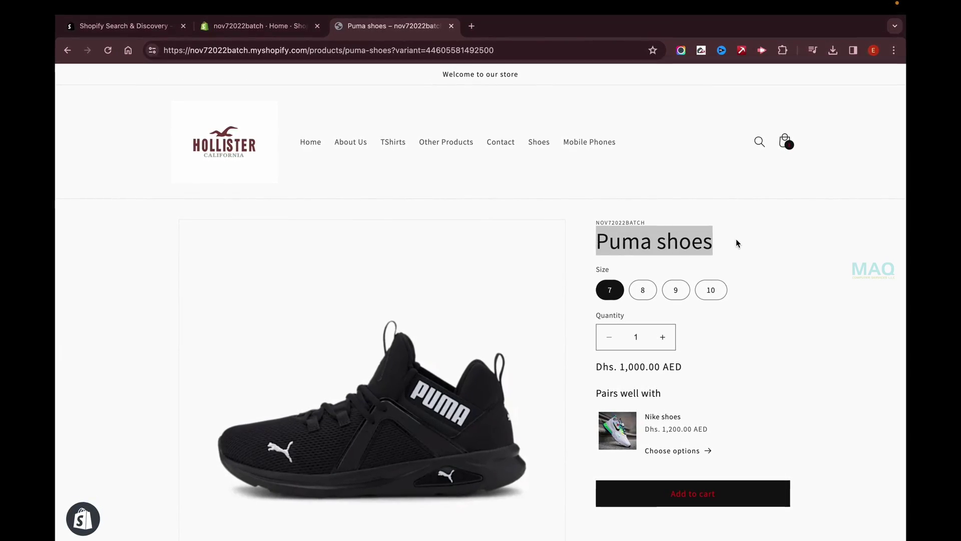
{"action": "left_click", "coordinate": [711, 320]}
{"action": "scroll", "coordinate": [453, 321], "scroll_direction": "down", "scroll_amount": 8}
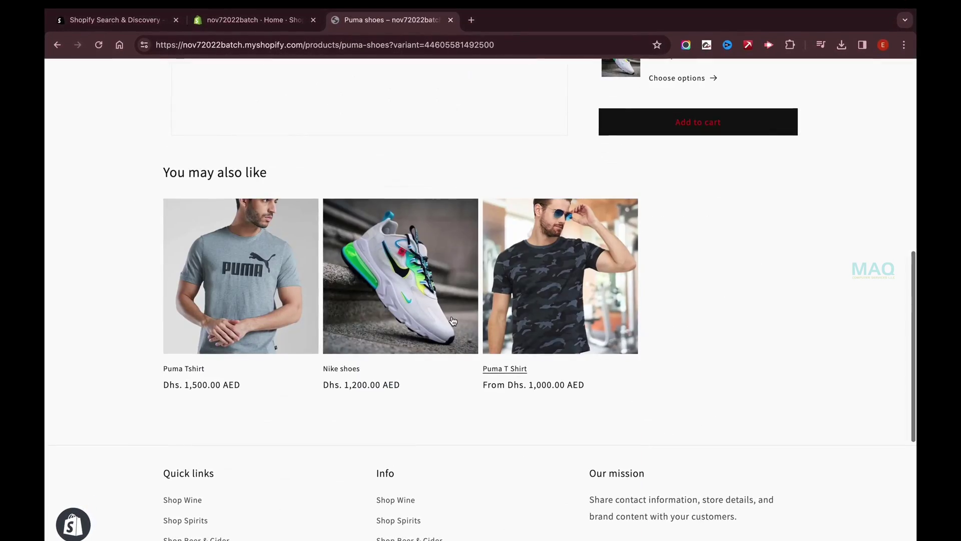
{"action": "left_click_drag", "start_coordinate": [161, 172], "coordinate": [295, 172]}
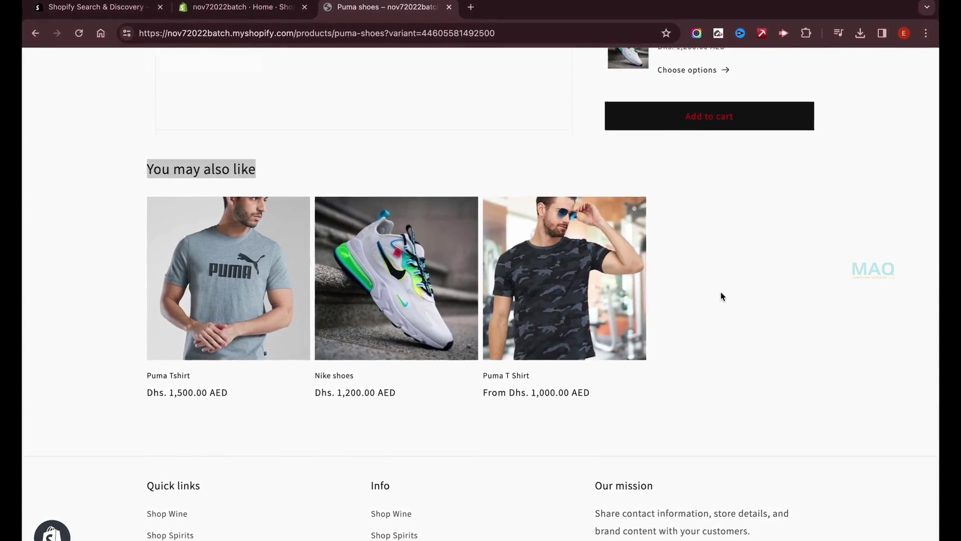
{"action": "scroll", "coordinate": [721, 296], "scroll_direction": "up", "scroll_amount": 10}
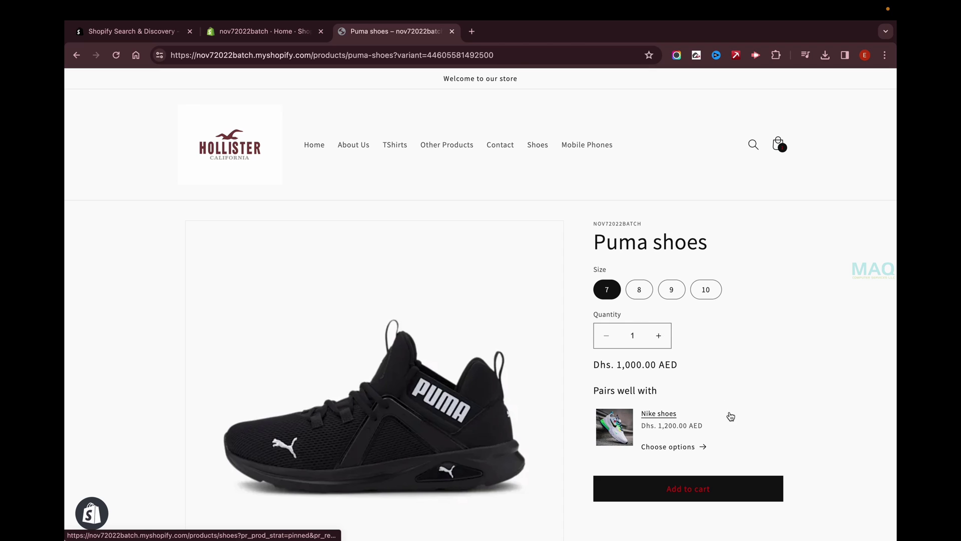
From the admin, customize the Dawn theme and load the Products > Default product template
{"action": "left_click", "coordinate": [269, 36]}
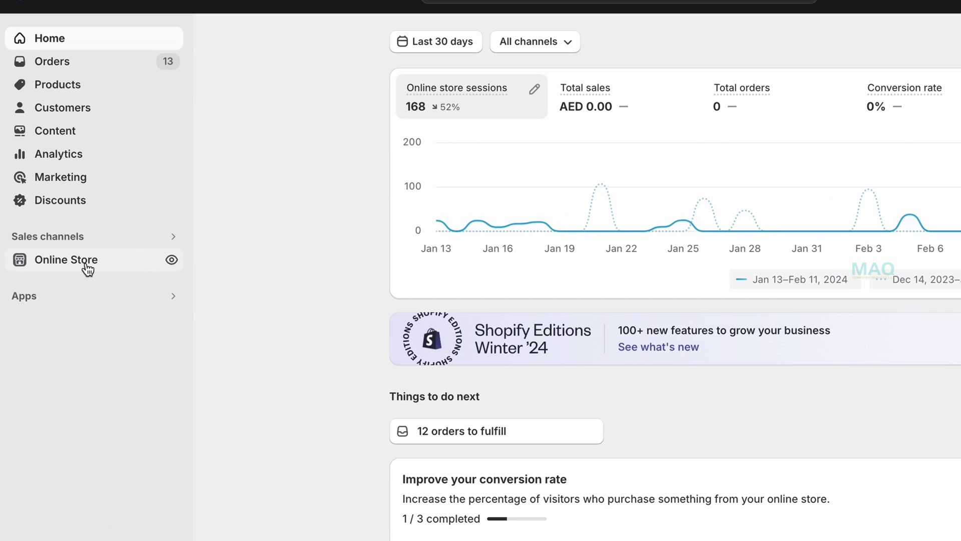
{"action": "left_click", "coordinate": [86, 265]}
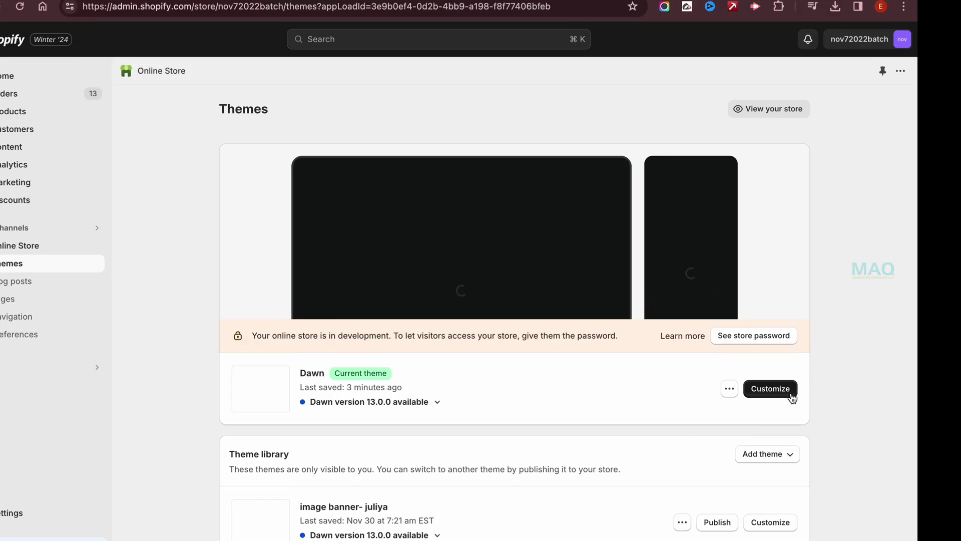
{"action": "left_click", "coordinate": [793, 396]}
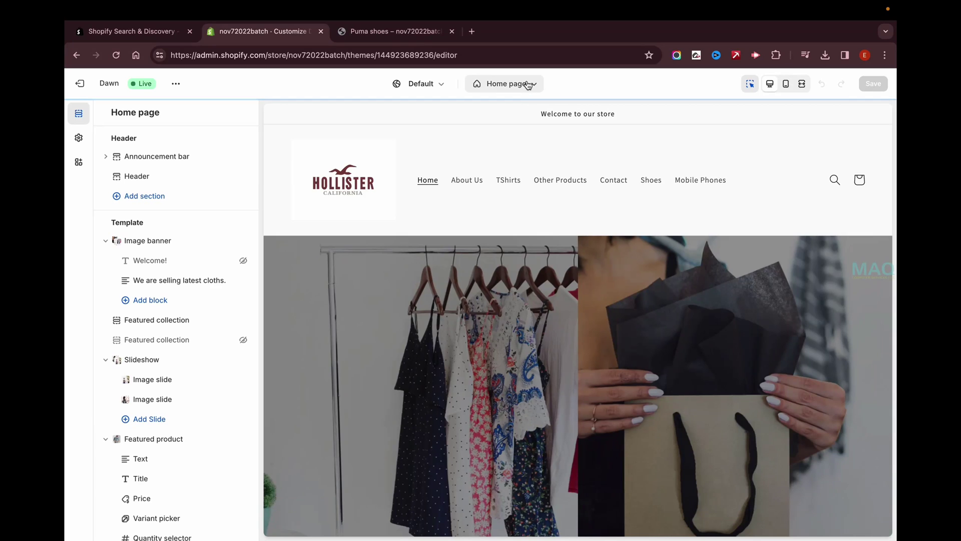
{"action": "left_click", "coordinate": [528, 85]}
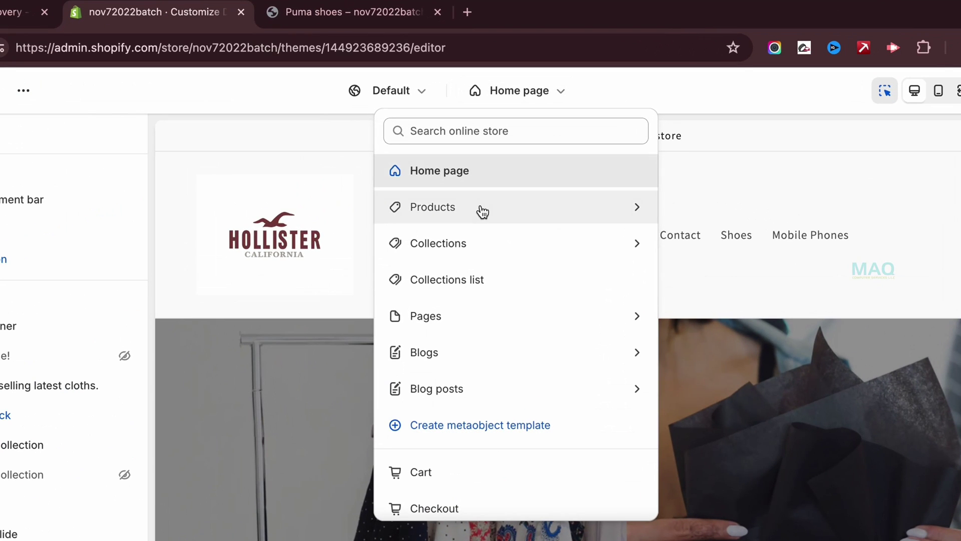
{"action": "left_click", "coordinate": [479, 164]}
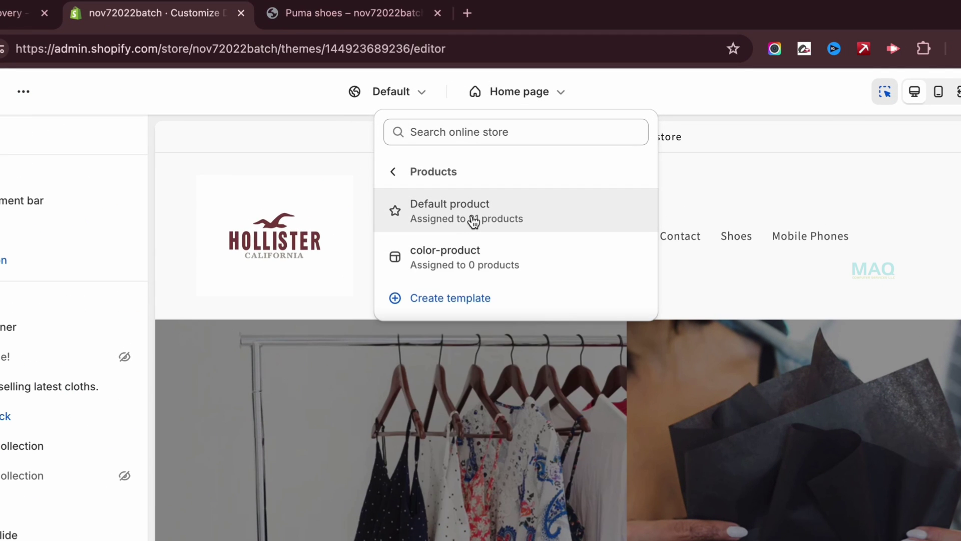
{"action": "left_click", "coordinate": [473, 211]}
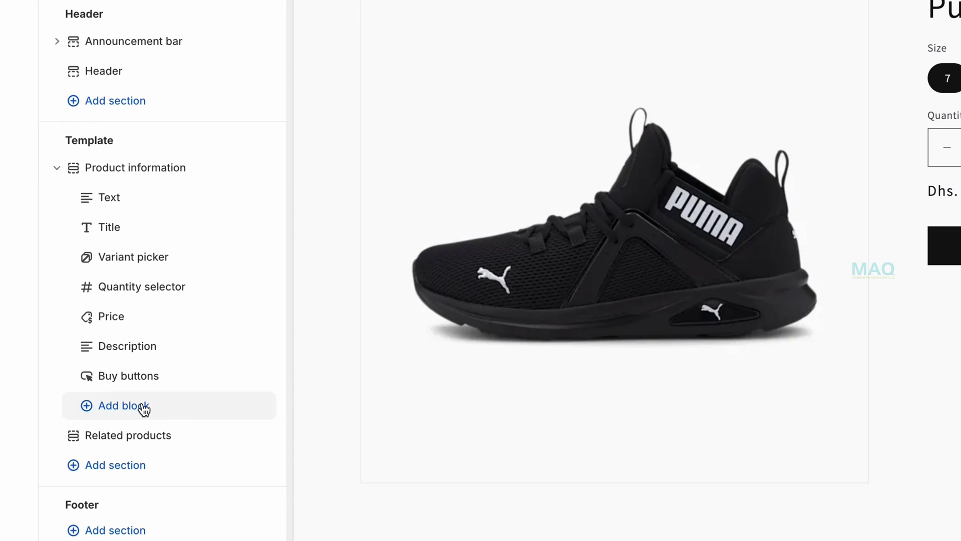
Add a Complementary products block above Buy buttons and open its 'Pairs well with' settings
{"action": "left_click", "coordinate": [143, 407]}
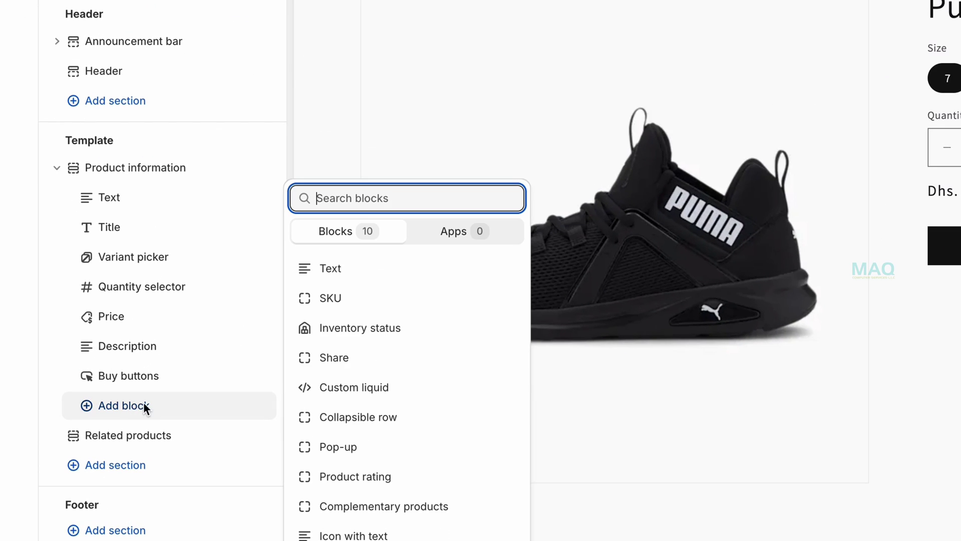
{"action": "left_click", "coordinate": [358, 507]}
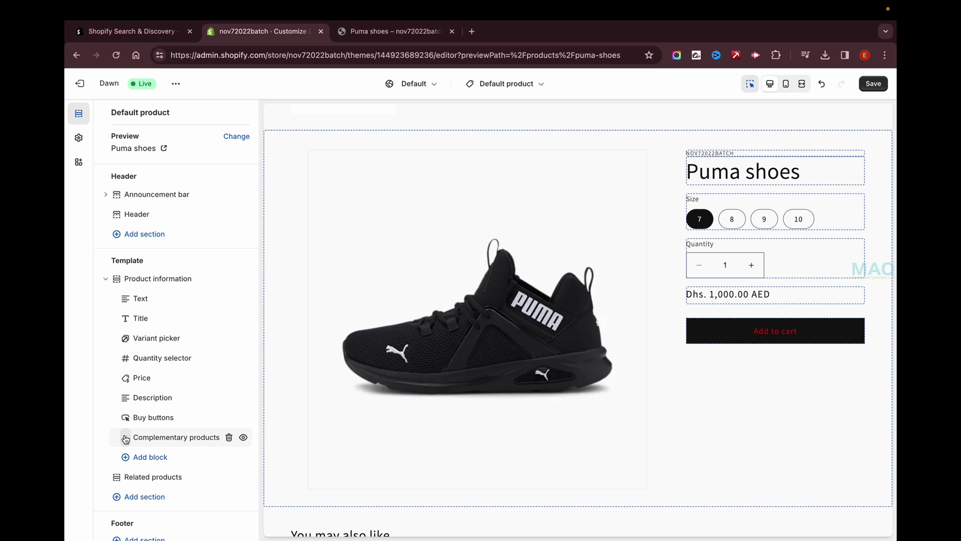
{"action": "left_click_drag", "start_coordinate": [125, 438], "coordinate": [127, 418]}
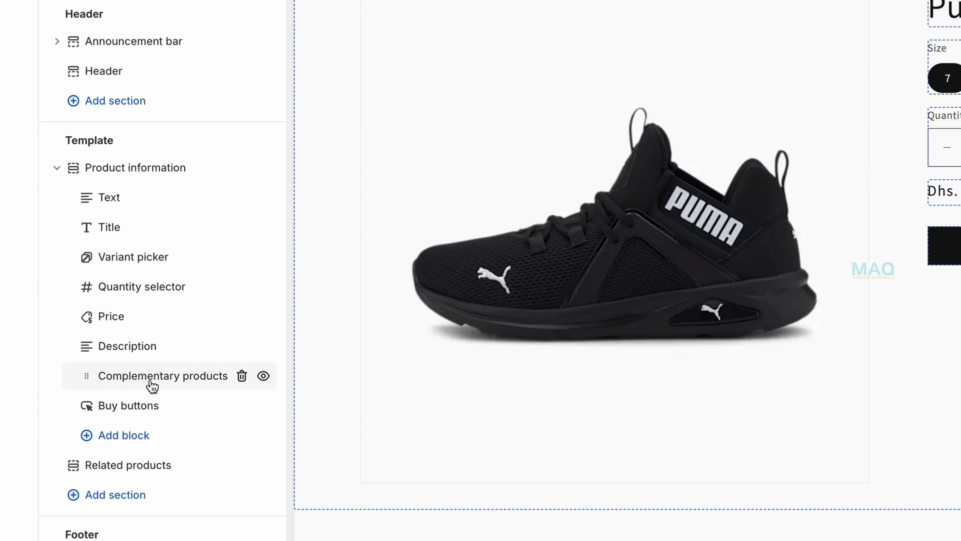
{"action": "left_click", "coordinate": [150, 380]}
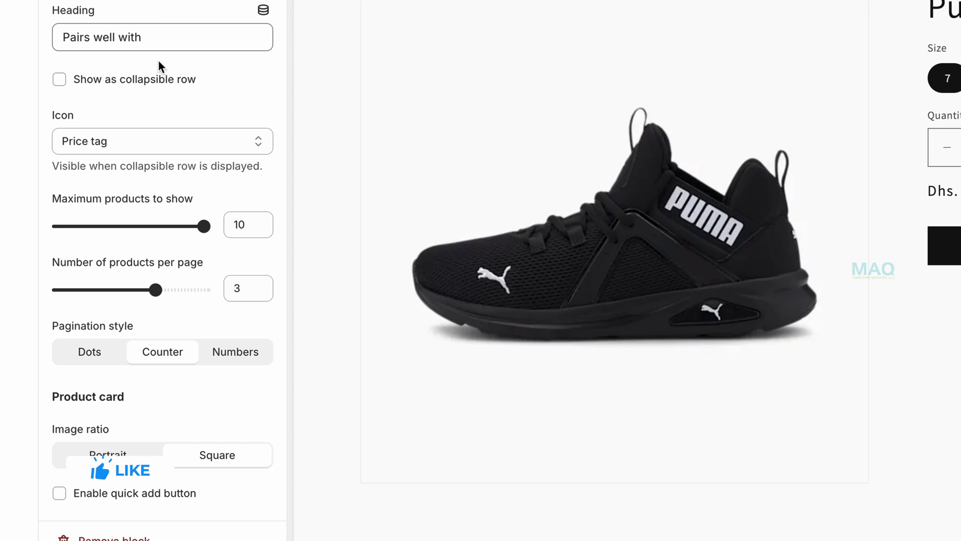
Retitle the block 'Buy it with' and show at most 2 products, 2 per page
{"action": "triple_click", "coordinate": [160, 37]}
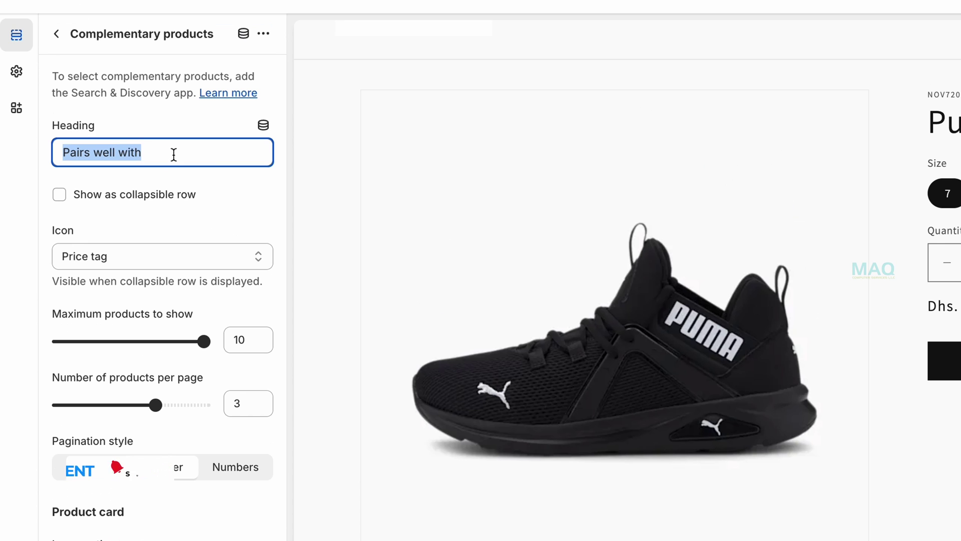
{"action": "type", "text": "Buy it"}
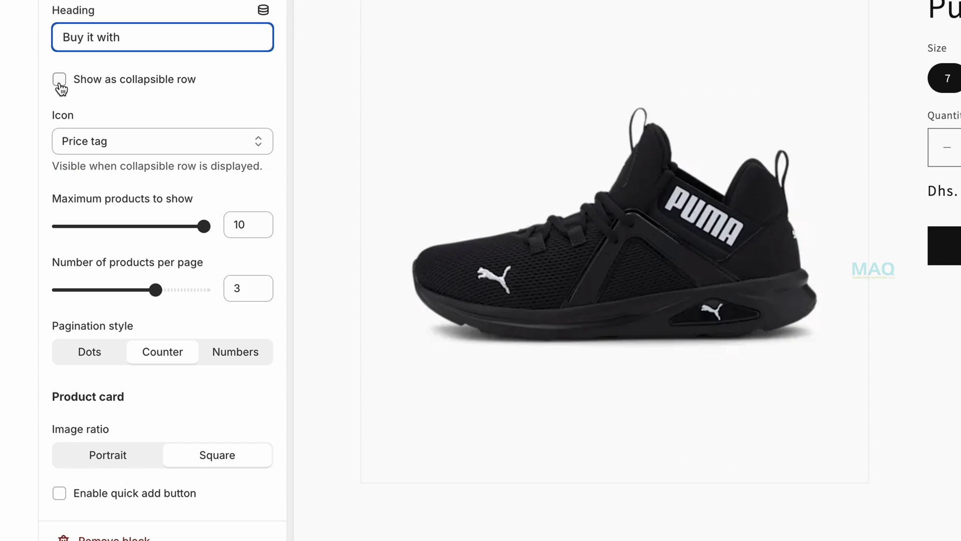
{"action": "left_click_drag", "start_coordinate": [203, 226], "coordinate": [70, 224]}
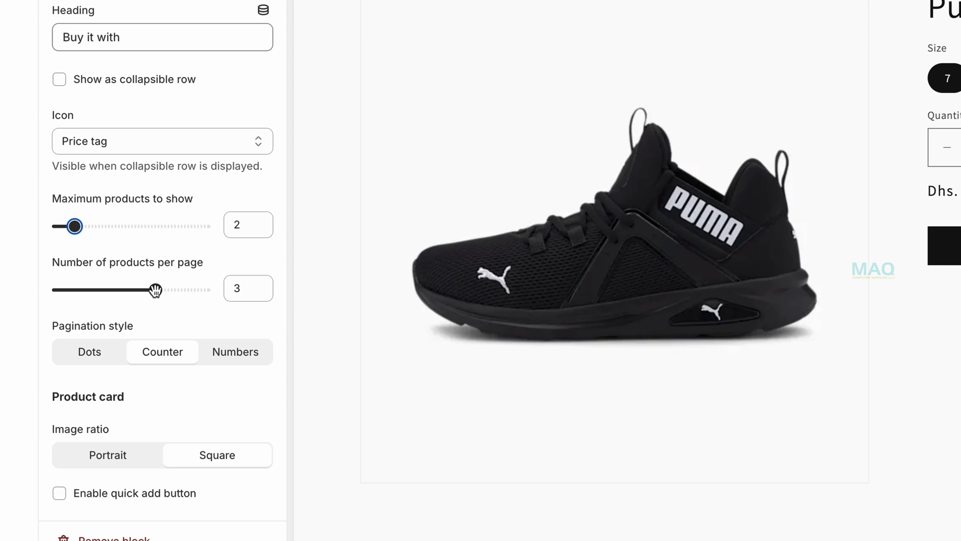
{"action": "left_click_drag", "start_coordinate": [157, 291], "coordinate": [123, 292]}
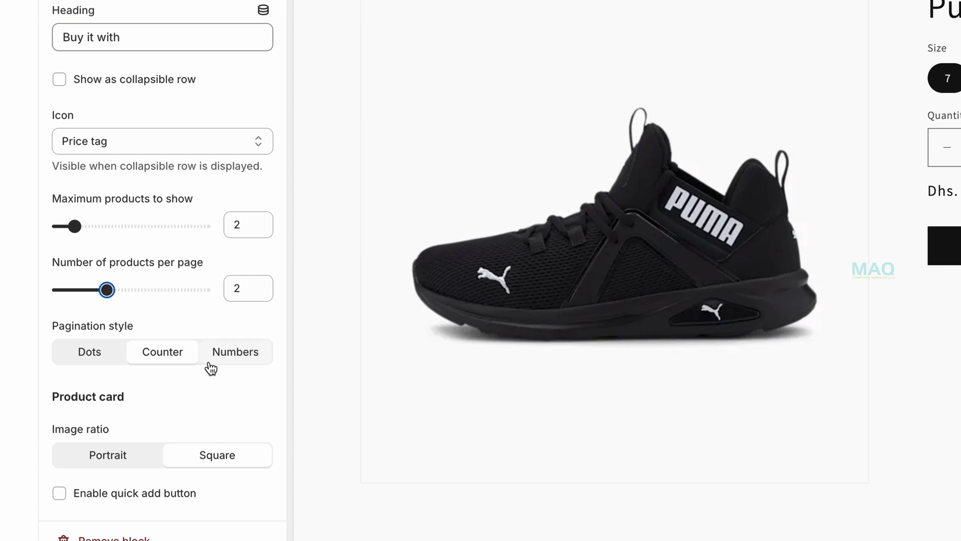
Set pagination style to Dots and keep product card images square
{"action": "left_click", "coordinate": [252, 355]}
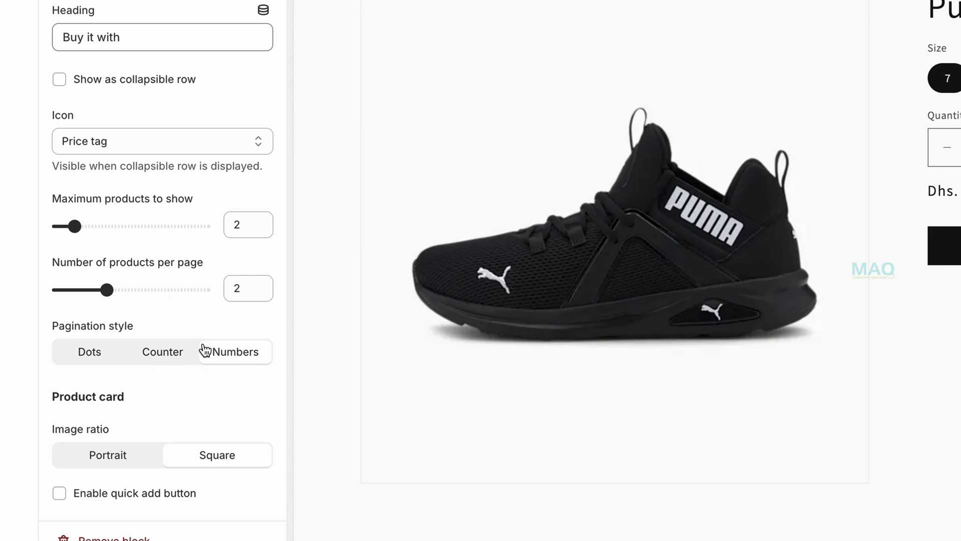
{"action": "left_click", "coordinate": [92, 357]}
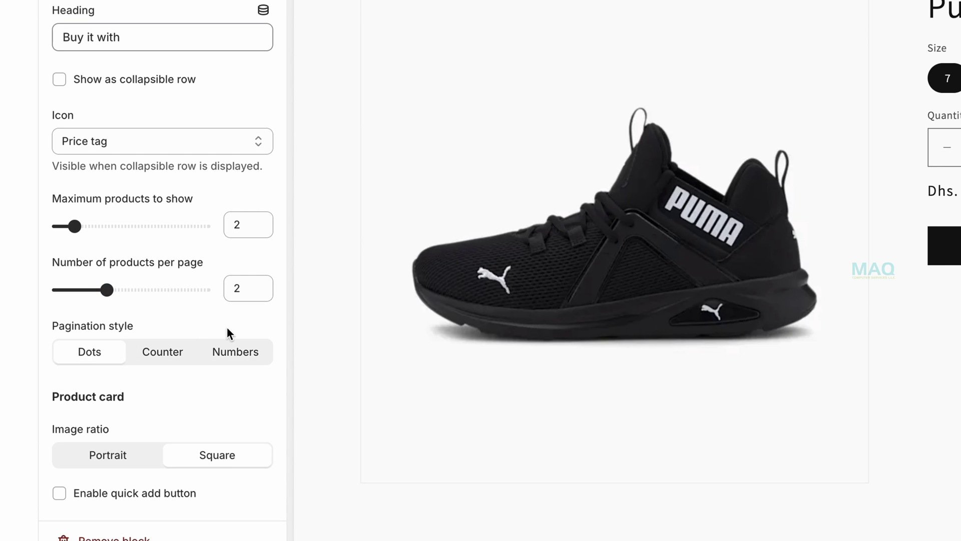
{"action": "left_click", "coordinate": [114, 464]}
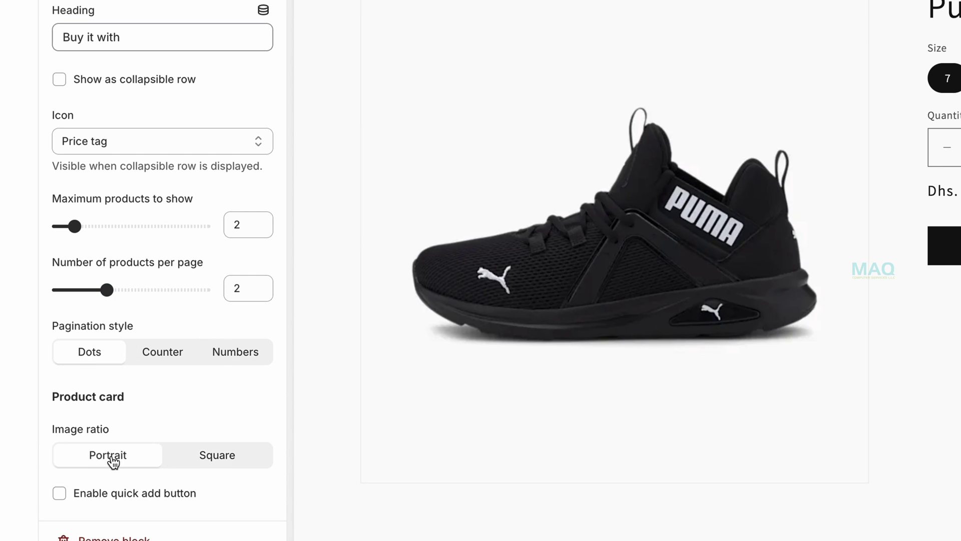
{"action": "left_click", "coordinate": [218, 463]}
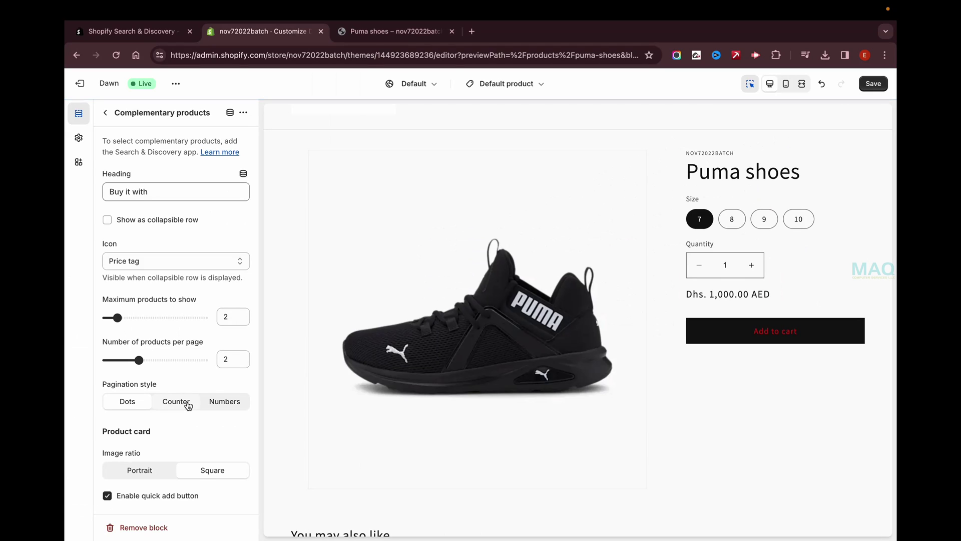
Save the theme edits, exit to the Themes page, and go to the installed apps list
{"action": "left_click", "coordinate": [107, 116]}
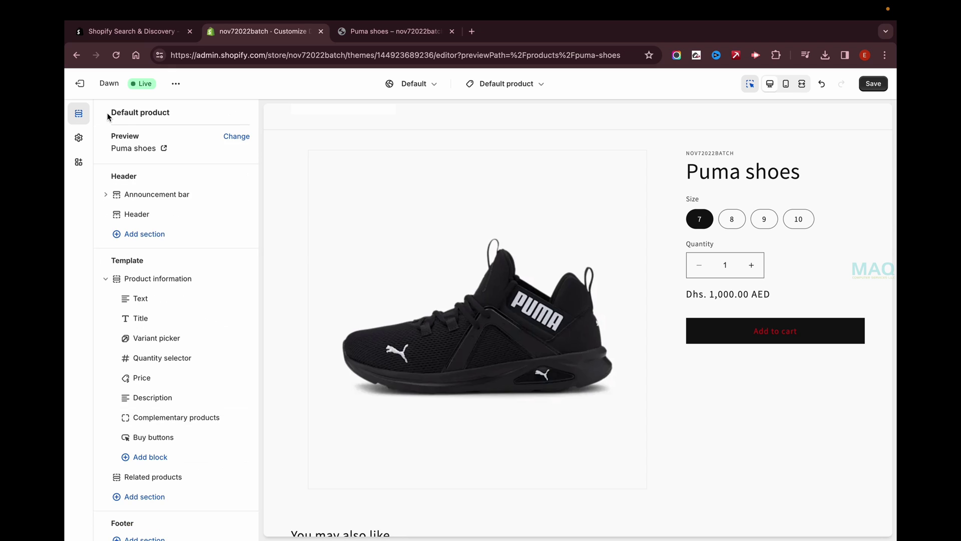
{"action": "left_click", "coordinate": [873, 84]}
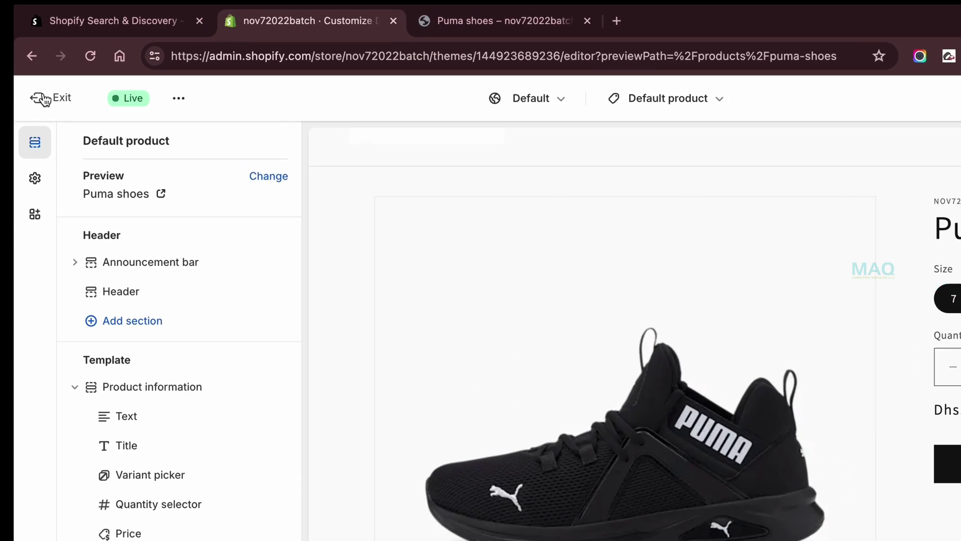
{"action": "left_click", "coordinate": [35, 97]}
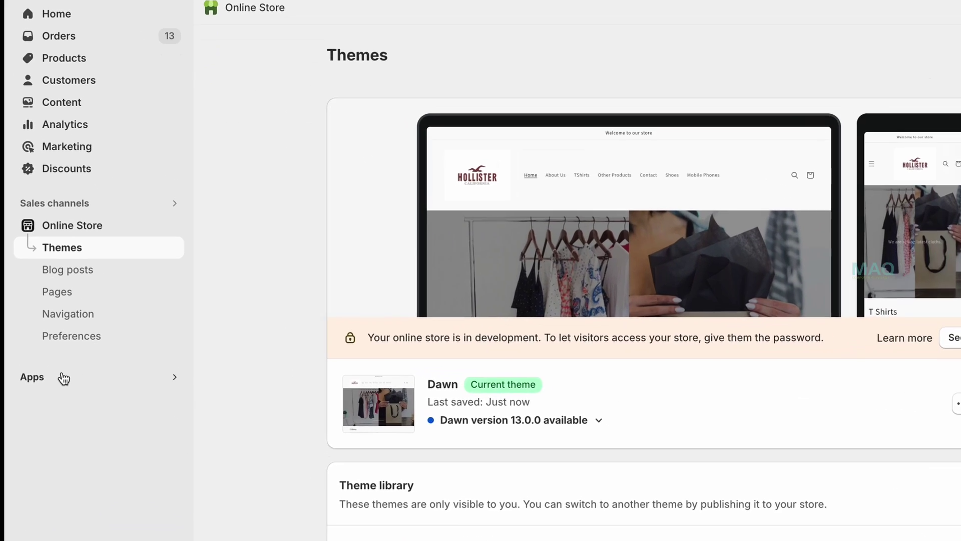
{"action": "left_click", "coordinate": [97, 371]}
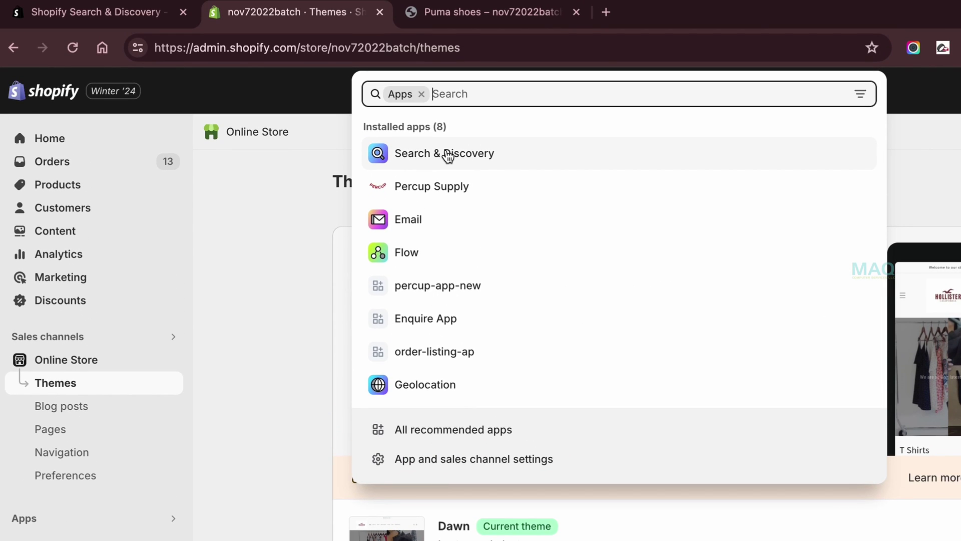
Review Puma shoes' related products in Search & Discovery Recommendations, then view its storefront page
{"action": "left_click", "coordinate": [447, 157]}
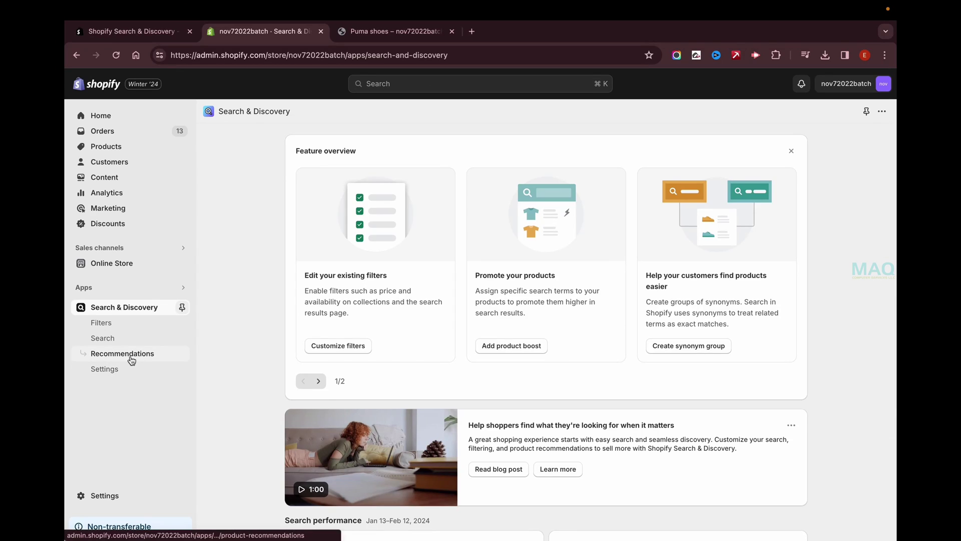
{"action": "left_click", "coordinate": [131, 359]}
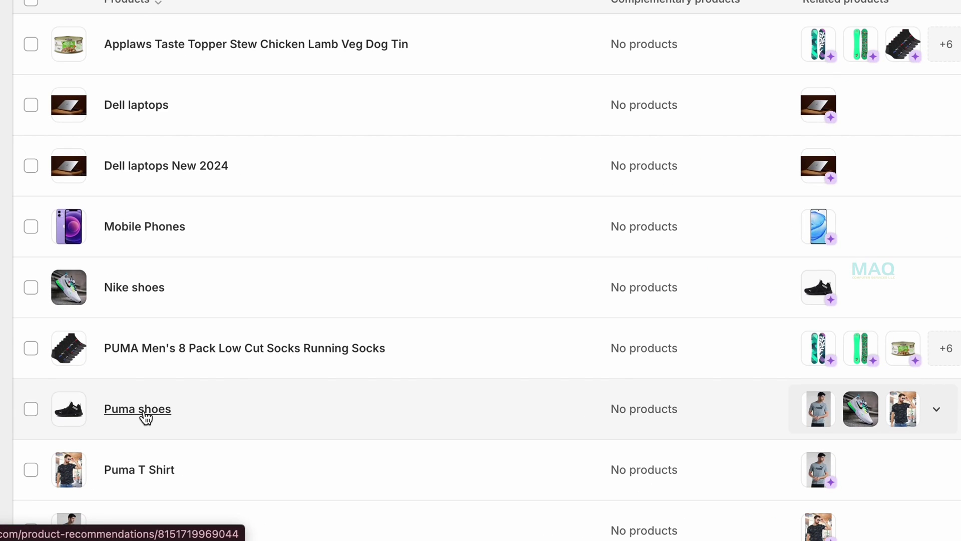
{"action": "left_click", "coordinate": [145, 416]}
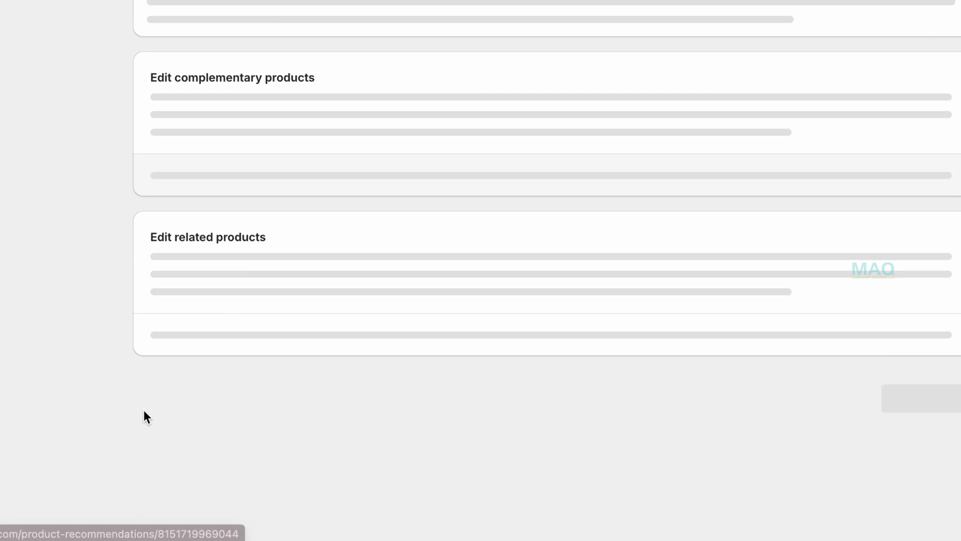
{"action": "scroll", "coordinate": [420, 368], "scroll_direction": "down", "scroll_amount": 5}
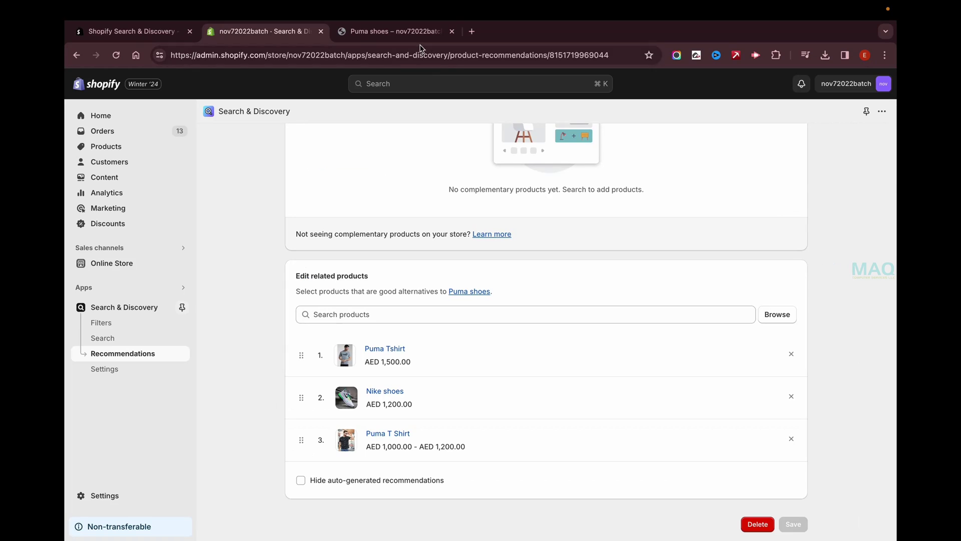
{"action": "left_click", "coordinate": [395, 31]}
Reload the Puma shoes storefront page, then go back to its admin recommendations
{"action": "scroll", "coordinate": [470, 331], "scroll_direction": "down", "scroll_amount": 15}
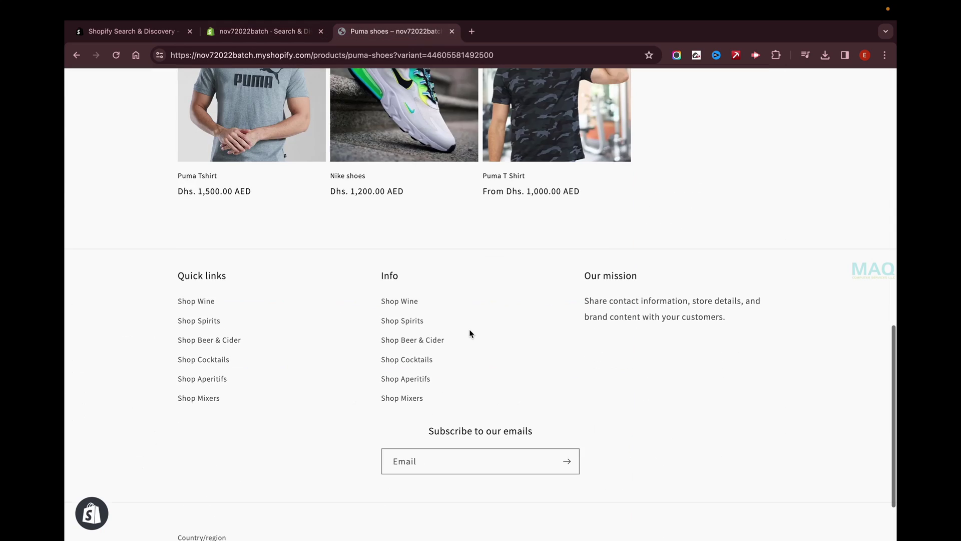
{"action": "scroll", "coordinate": [470, 331], "scroll_direction": "up", "scroll_amount": 8}
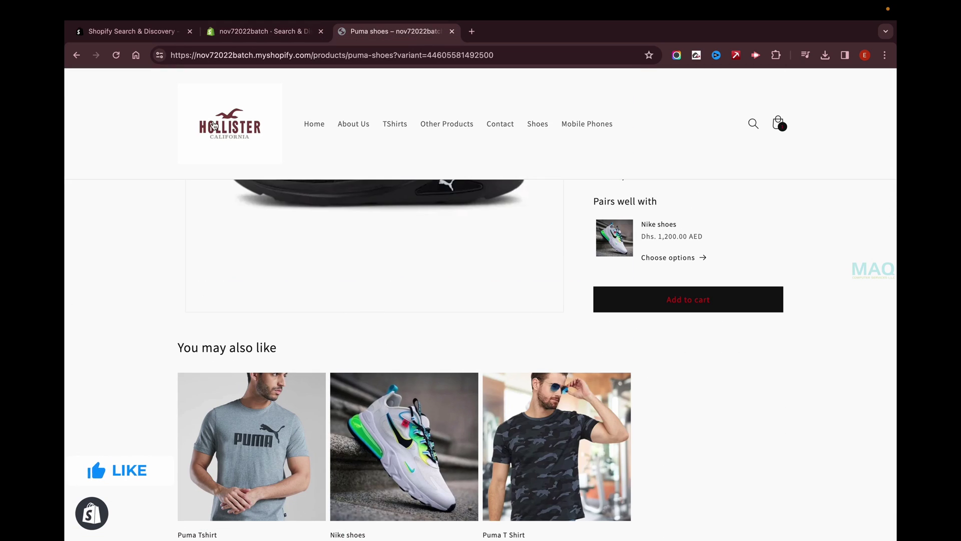
{"action": "left_click", "coordinate": [115, 56]}
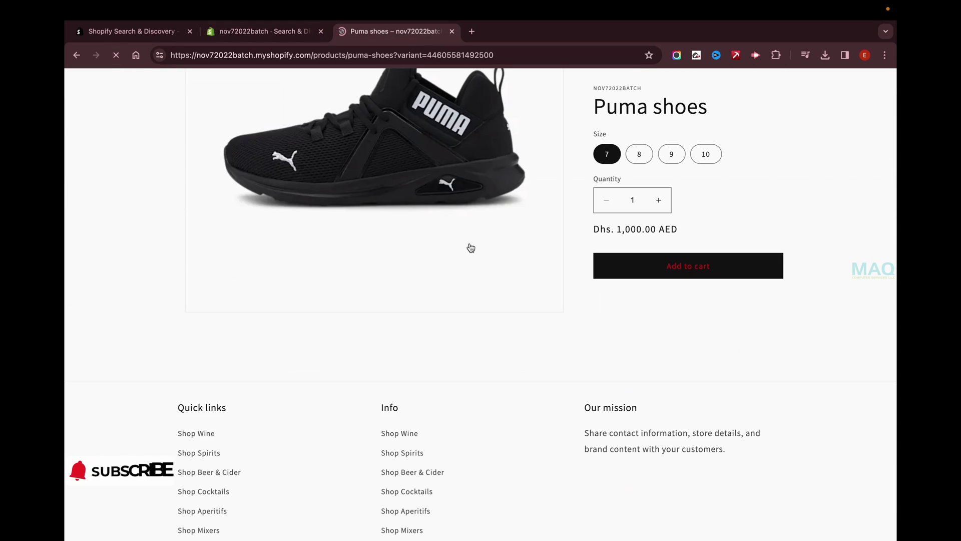
{"action": "scroll", "coordinate": [684, 232], "scroll_direction": "up", "scroll_amount": 5}
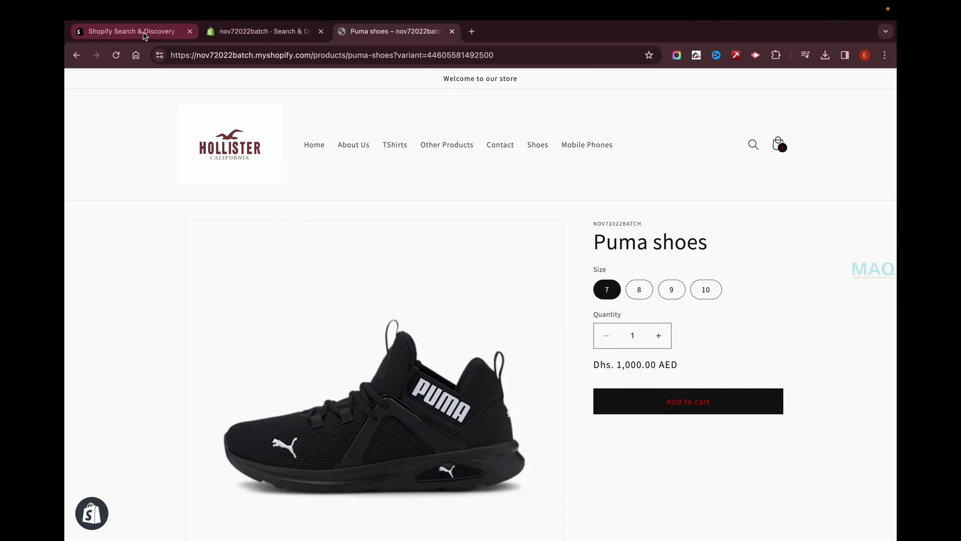
{"action": "left_click", "coordinate": [261, 35]}
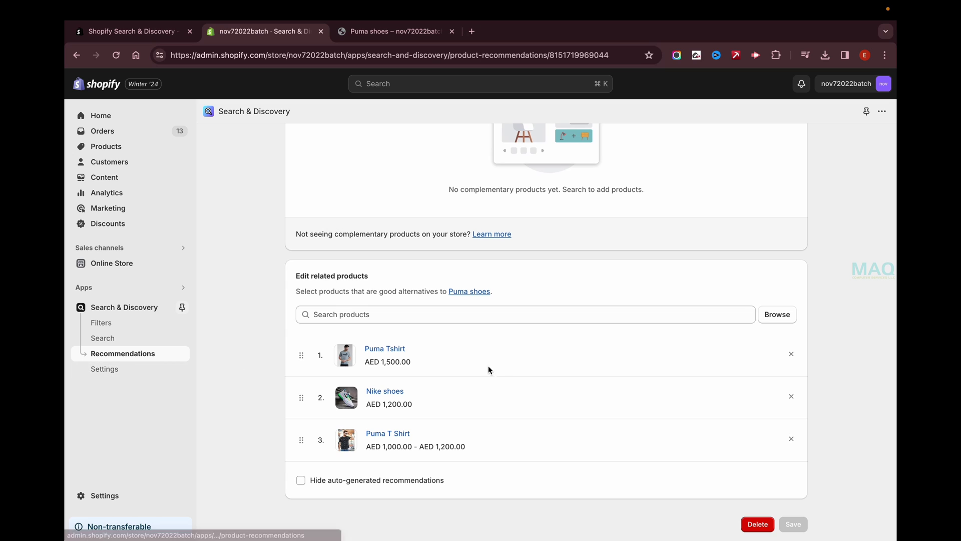
Add PUMA Men's 8 Pack Low Cut Socks Running Socks as a Puma shoes complementary product and save
{"action": "scroll", "coordinate": [542, 351], "scroll_direction": "up", "scroll_amount": 5}
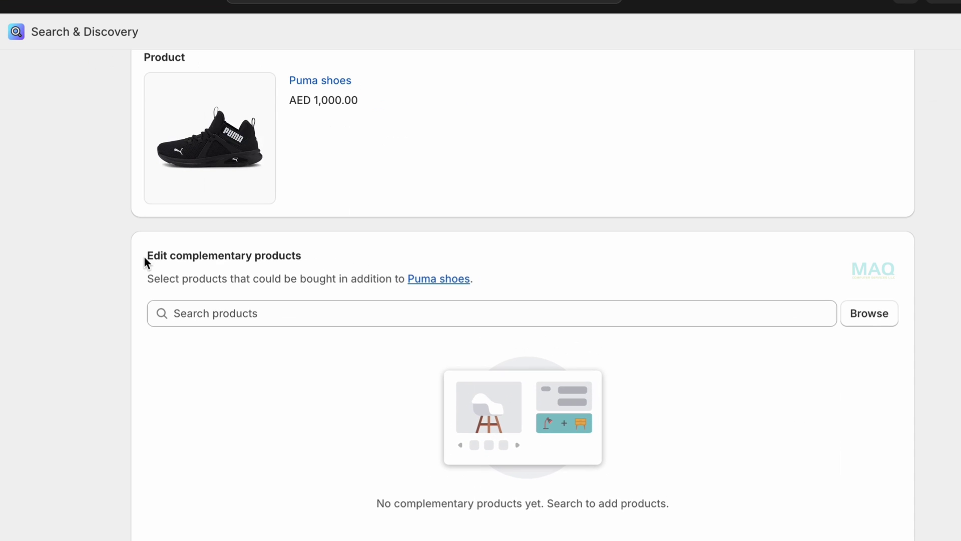
{"action": "left_click_drag", "start_coordinate": [295, 261], "coordinate": [429, 265]}
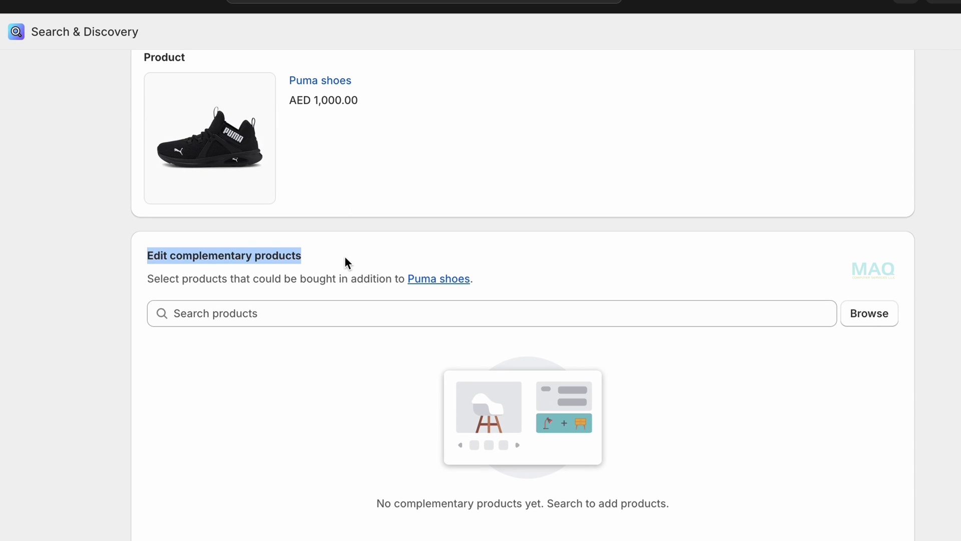
{"action": "left_click", "coordinate": [861, 312]}
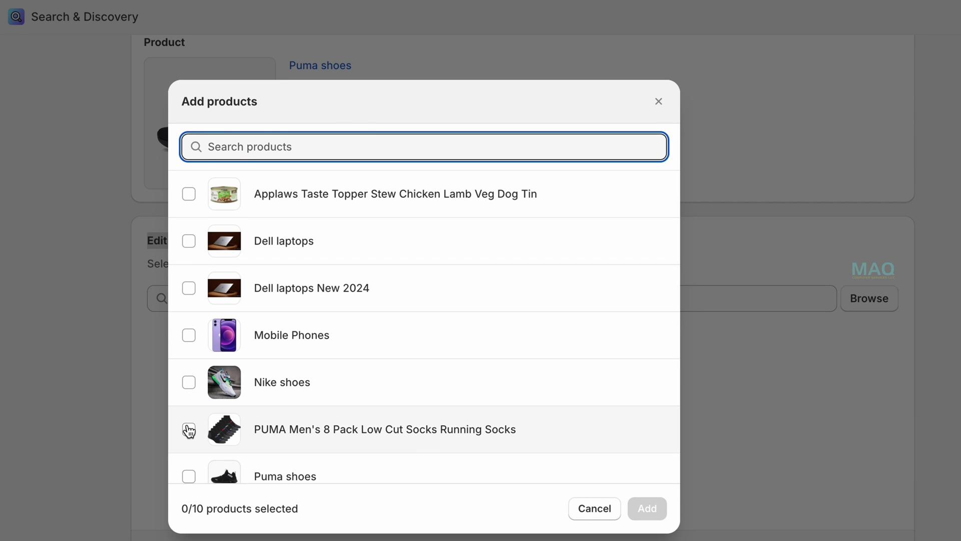
{"action": "left_click", "coordinate": [189, 430]}
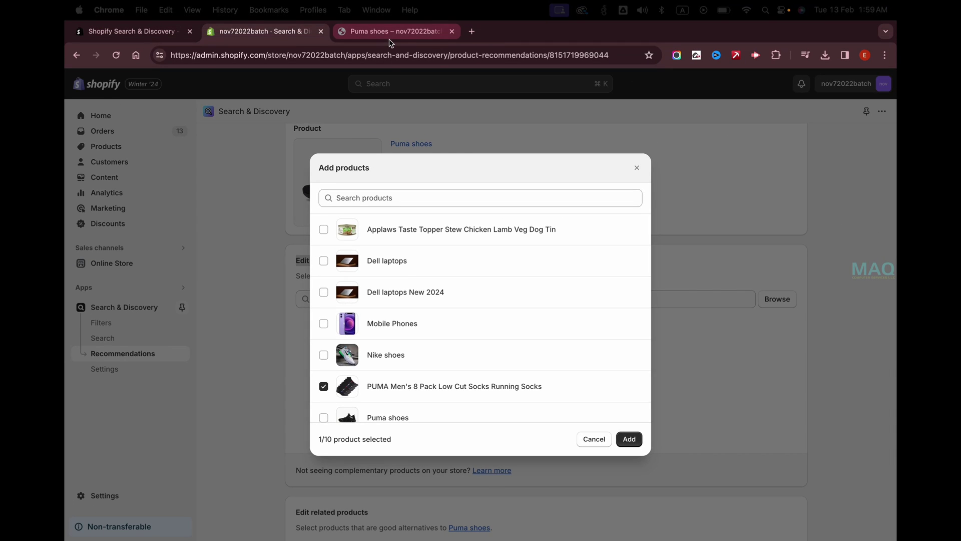
{"action": "left_click", "coordinate": [390, 32]}
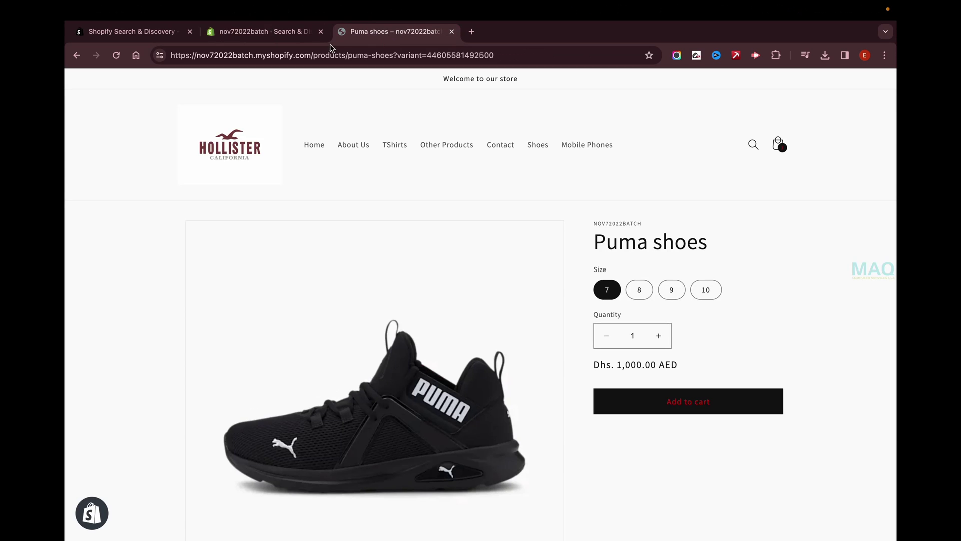
{"action": "left_click", "coordinate": [271, 32]}
{"action": "left_click", "coordinate": [629, 439]}
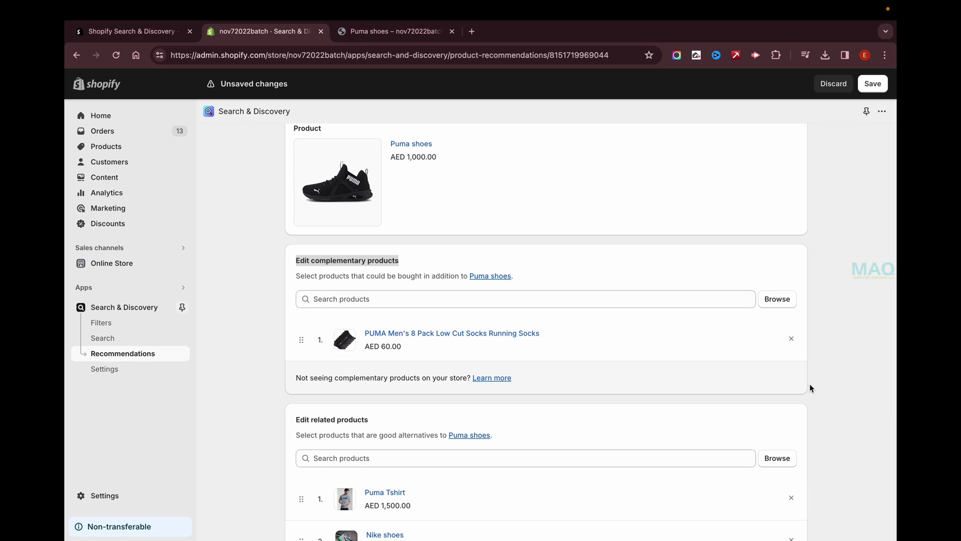
{"action": "scroll", "coordinate": [921, 403], "scroll_direction": "down", "scroll_amount": 5}
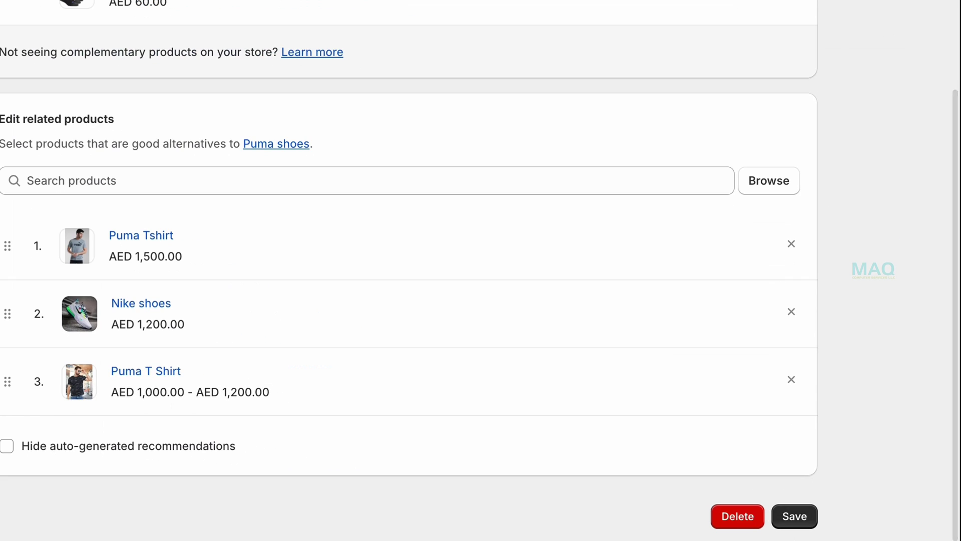
{"action": "left_click", "coordinate": [794, 516]}
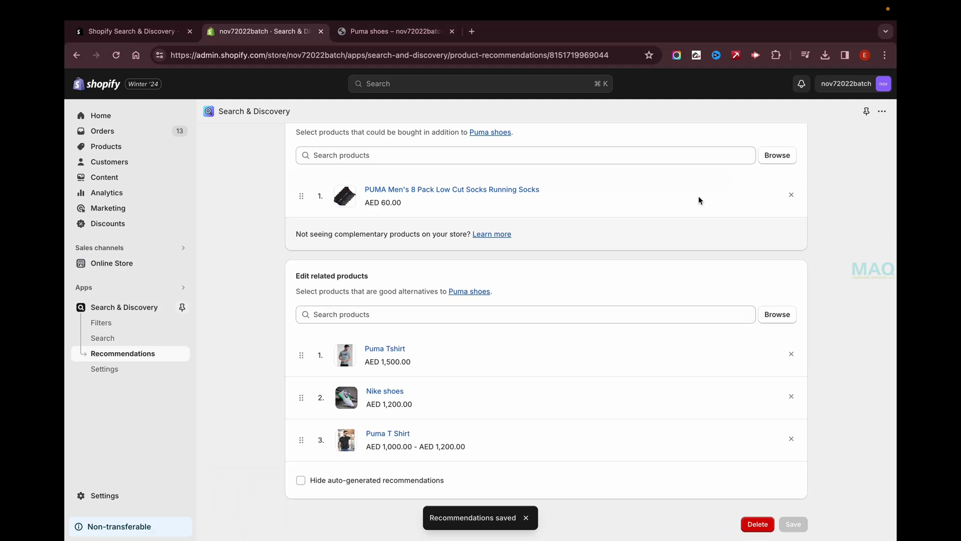
Add Nike shoes as a second complementary product for Puma shoes and save
{"action": "left_click", "coordinate": [772, 156]}
{"action": "scroll", "coordinate": [419, 333], "scroll_direction": "down", "scroll_amount": 2}
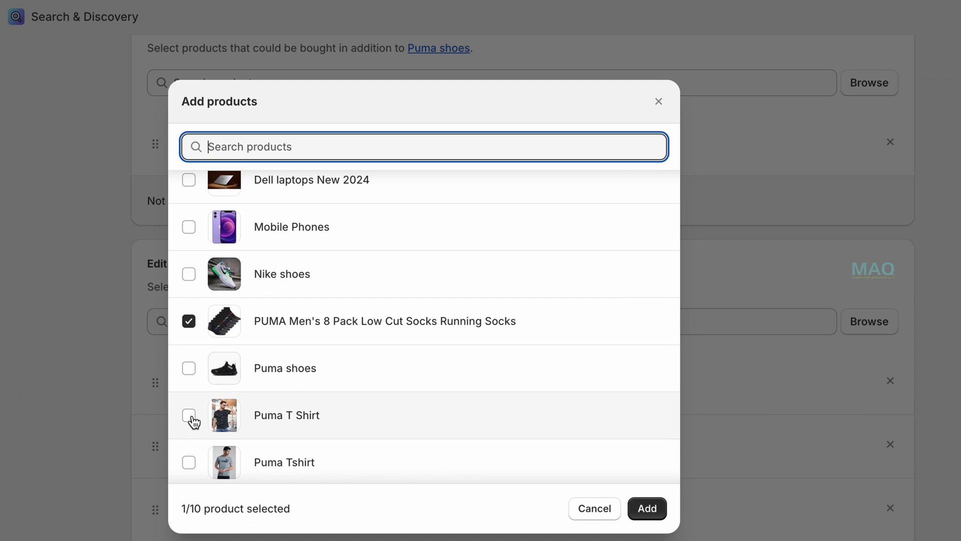
{"action": "left_click", "coordinate": [189, 275]}
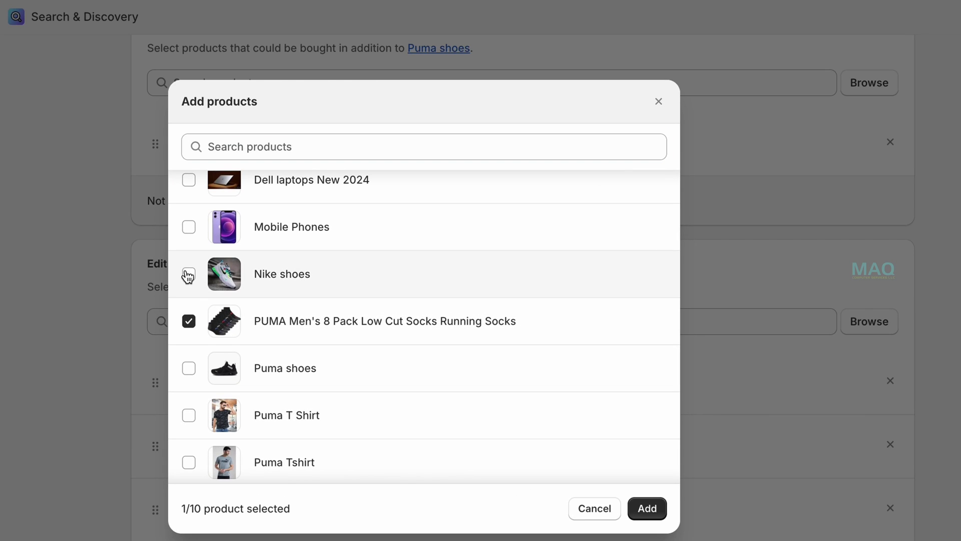
{"action": "left_click", "coordinate": [648, 509]}
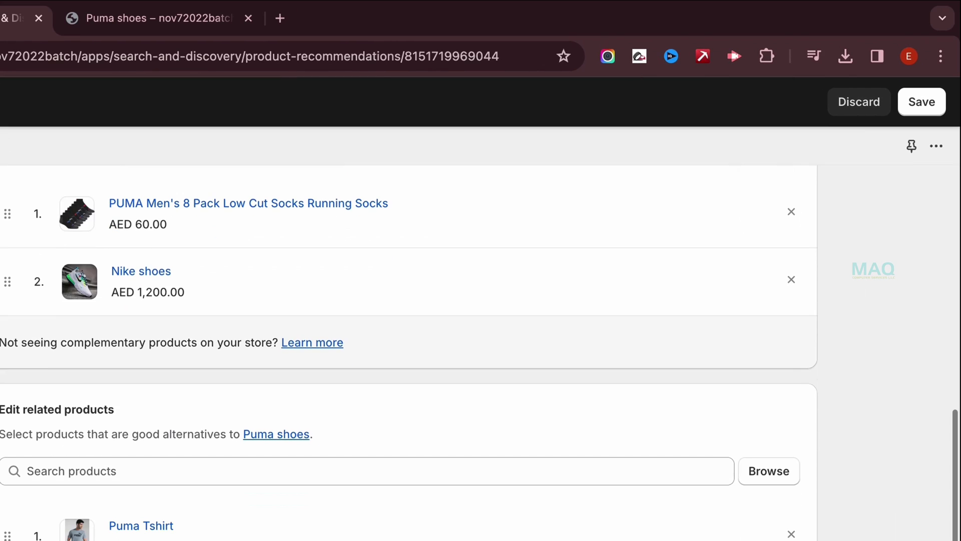
{"action": "left_click", "coordinate": [922, 101]}
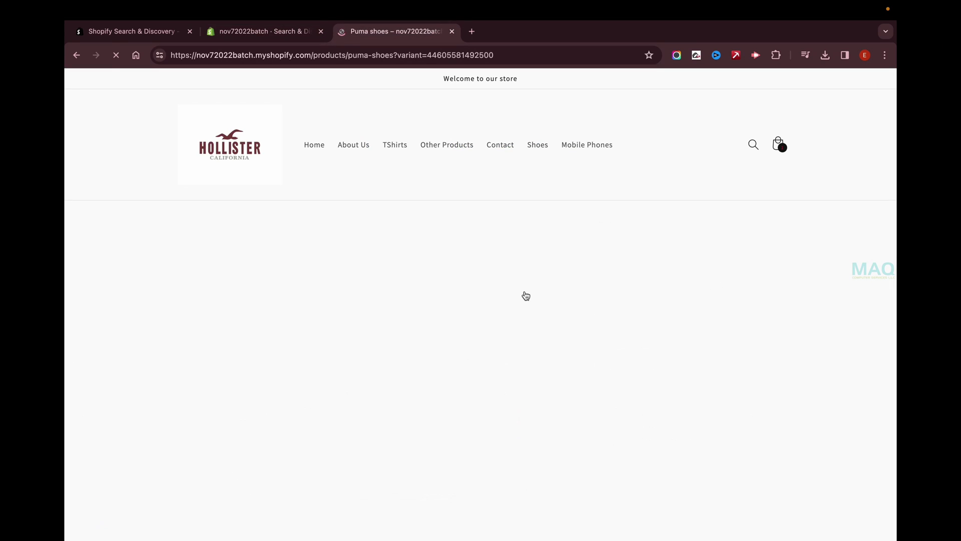
Add the Puma shoes and the 'Buy it with' PUMA socks to the cart, then view it
{"action": "left_click_drag", "start_coordinate": [593, 390], "coordinate": [672, 391]}
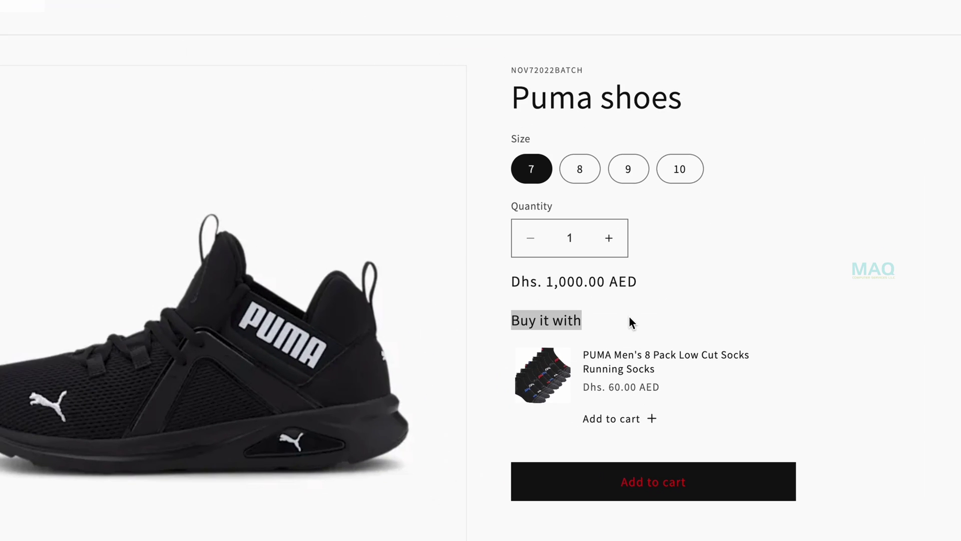
{"action": "left_click_drag", "start_coordinate": [512, 98], "coordinate": [714, 102]}
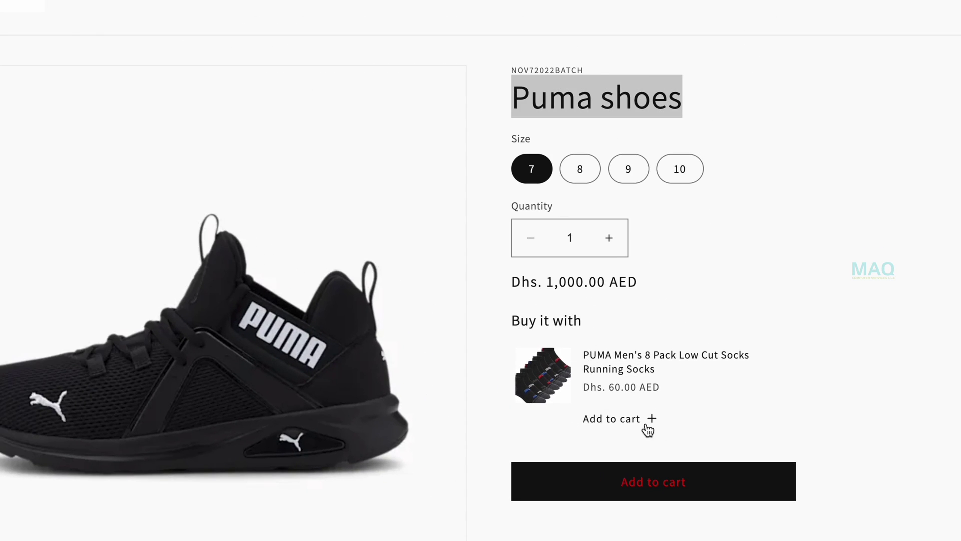
{"action": "left_click", "coordinate": [633, 495]}
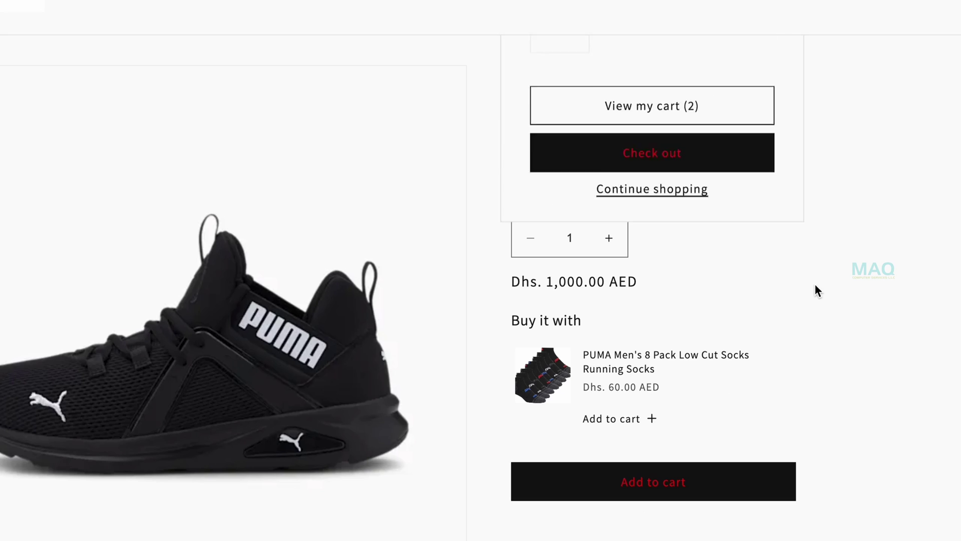
{"action": "left_click", "coordinate": [781, 60]}
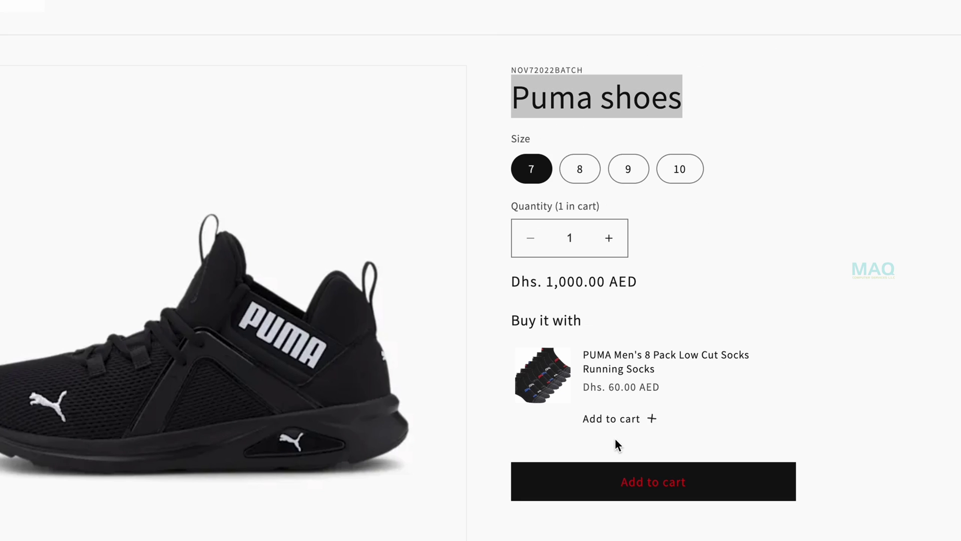
{"action": "left_click", "coordinate": [631, 419]}
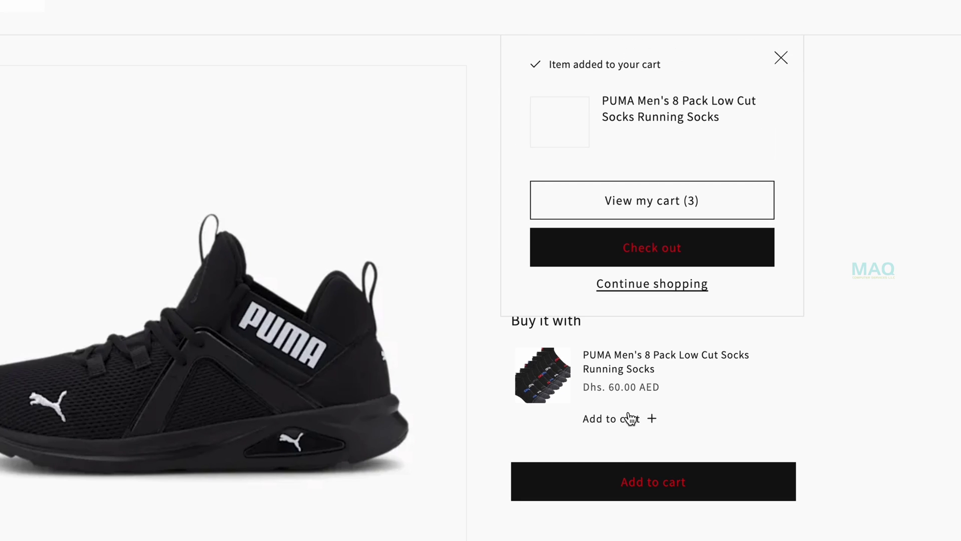
{"action": "left_click", "coordinate": [678, 198]}
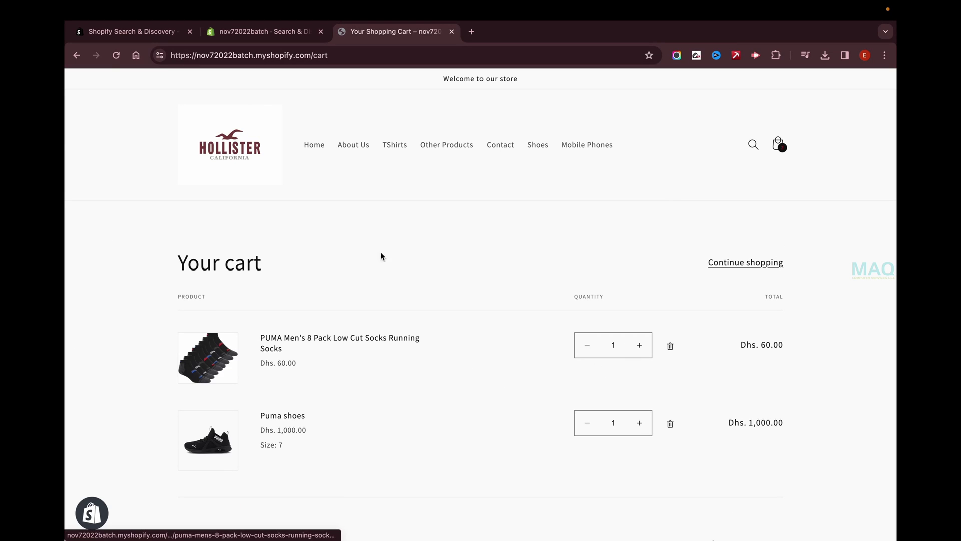
Leave the cart for the store homepage and scroll through its product listings
{"action": "left_click", "coordinate": [230, 144]}
{"action": "scroll", "coordinate": [478, 259], "scroll_direction": "down", "scroll_amount": 15}
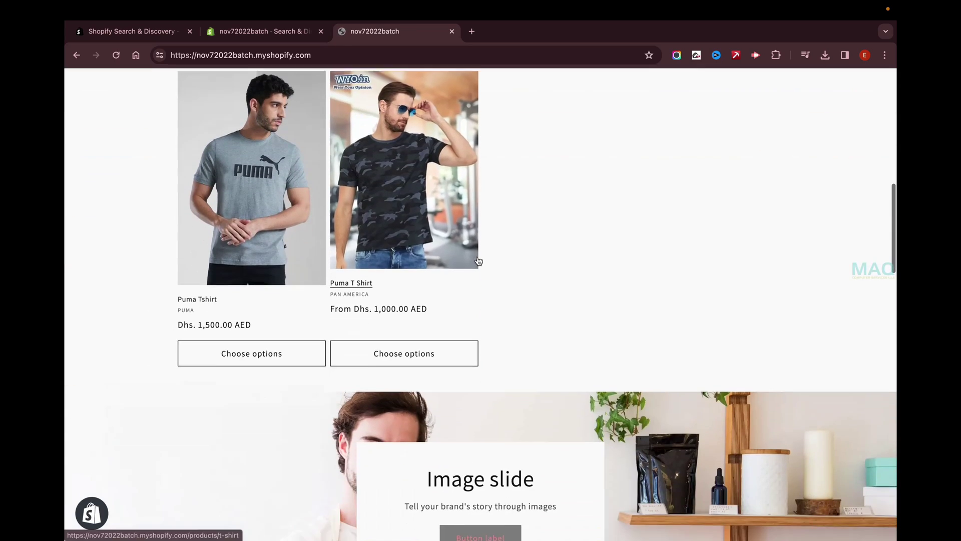
{"action": "scroll", "coordinate": [498, 382], "scroll_direction": "down", "scroll_amount": 20}
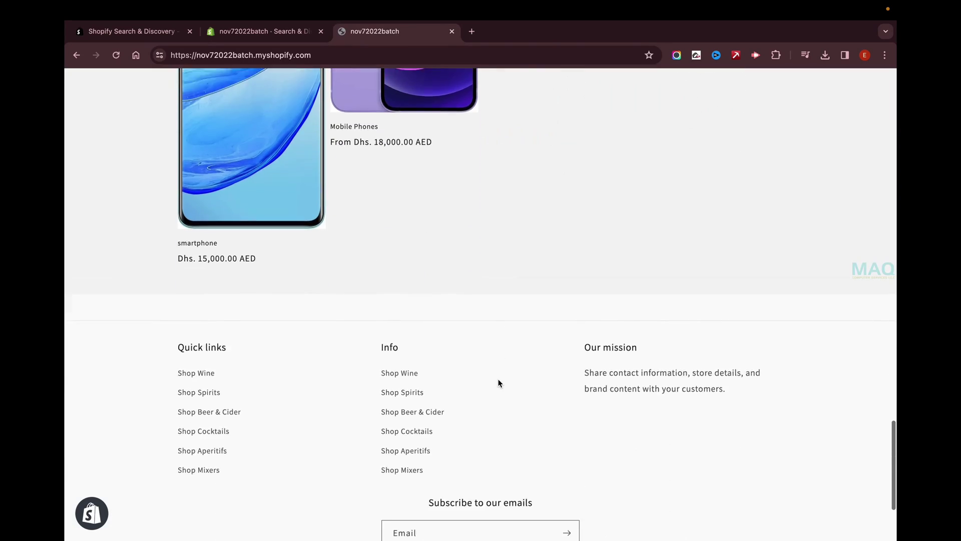
{"action": "scroll", "coordinate": [498, 382], "scroll_direction": "up", "scroll_amount": 20}
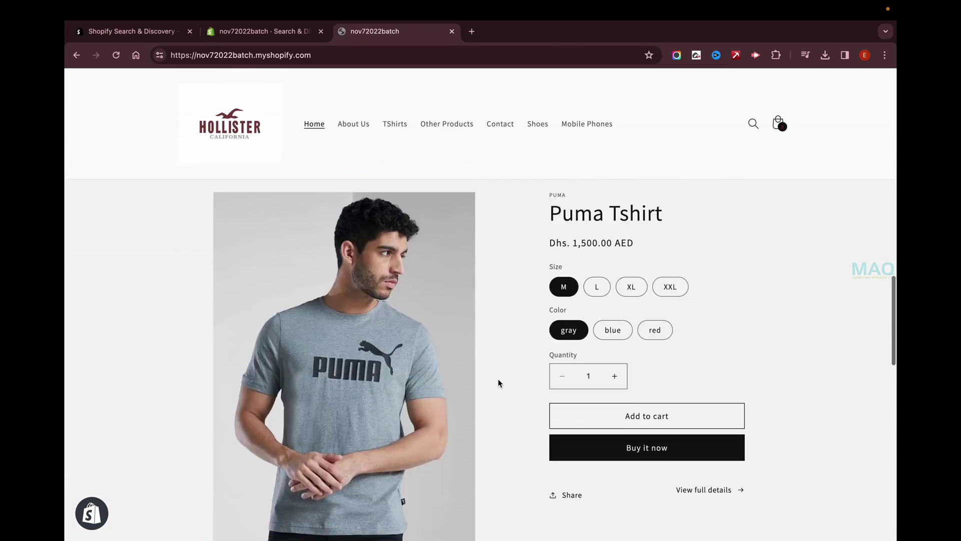